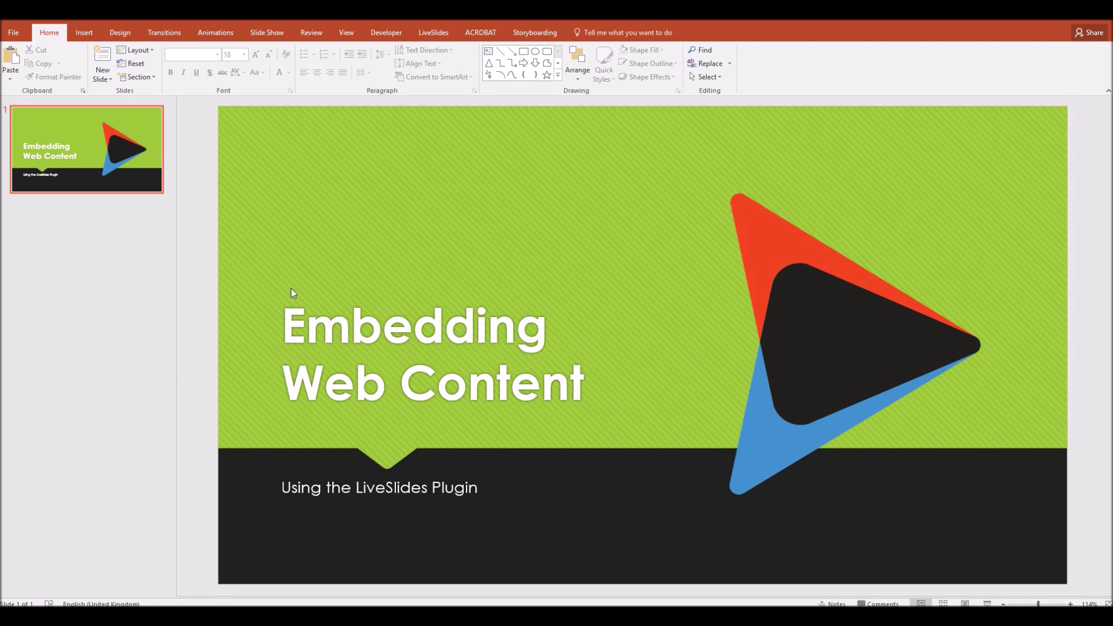
- Show the LiveSlides add-in commands on the ribbon, then switch to Chrome
{"action": "left_click", "coordinate": [418, 205]}
{"action": "left_click", "coordinate": [438, 39]}
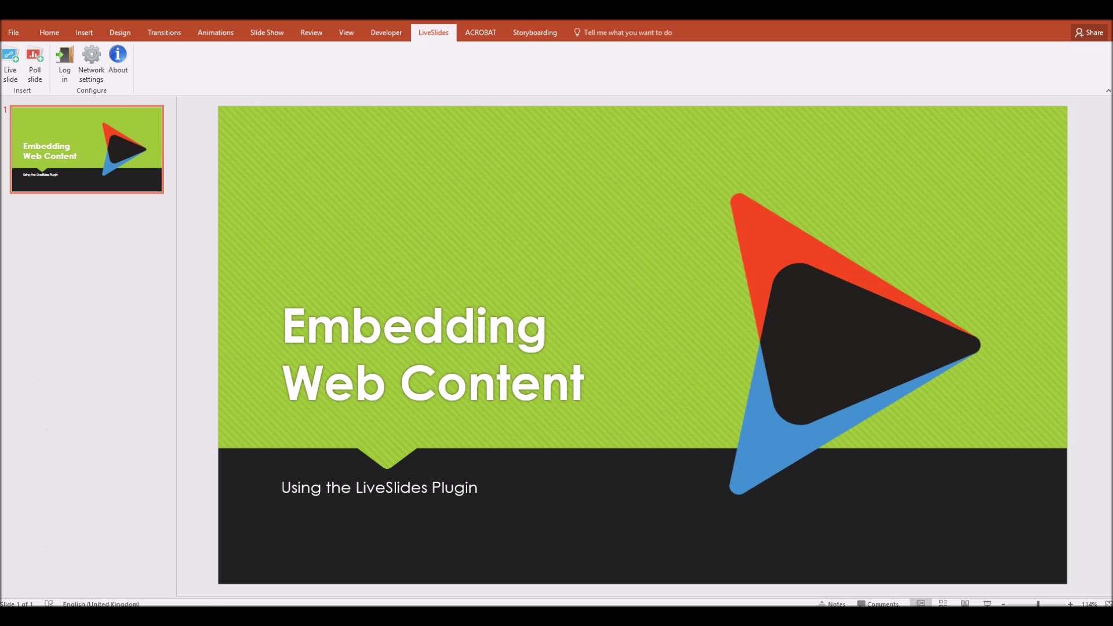
{"action": "left_click", "coordinate": [87, 603]}
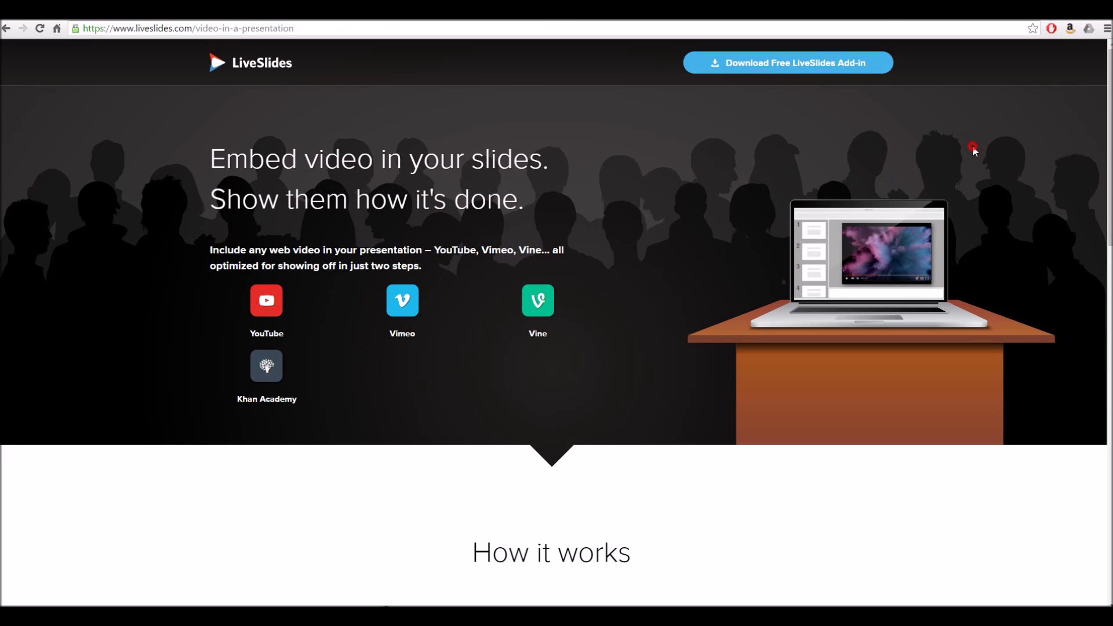
- Load the BBC News Technology page in Chrome
{"action": "left_click", "coordinate": [1056, 18]}
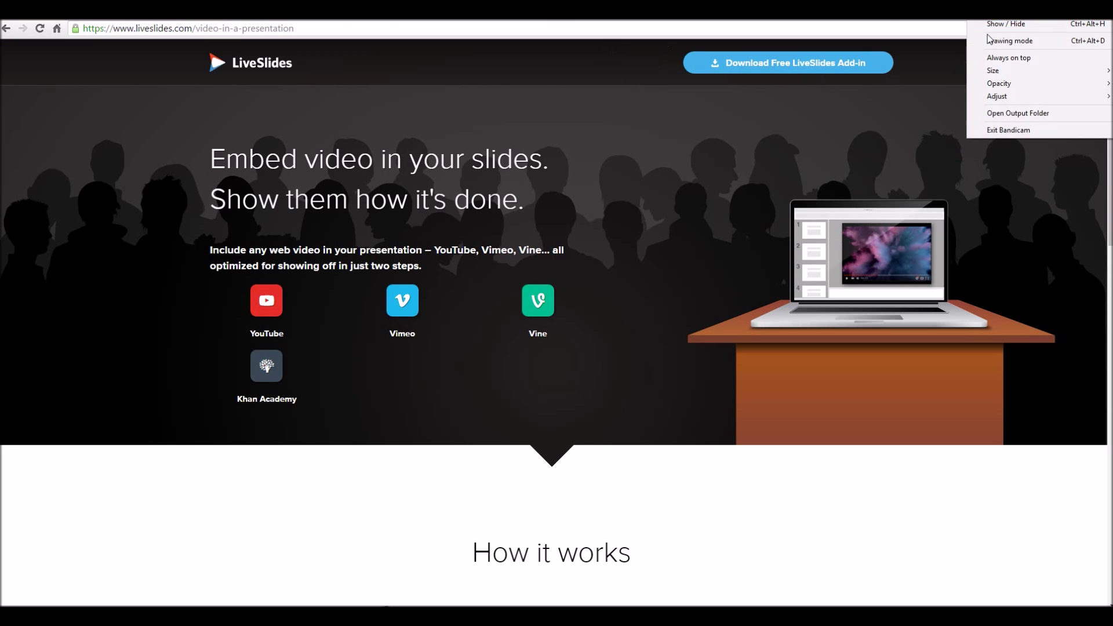
{"action": "left_click", "coordinate": [999, 25]}
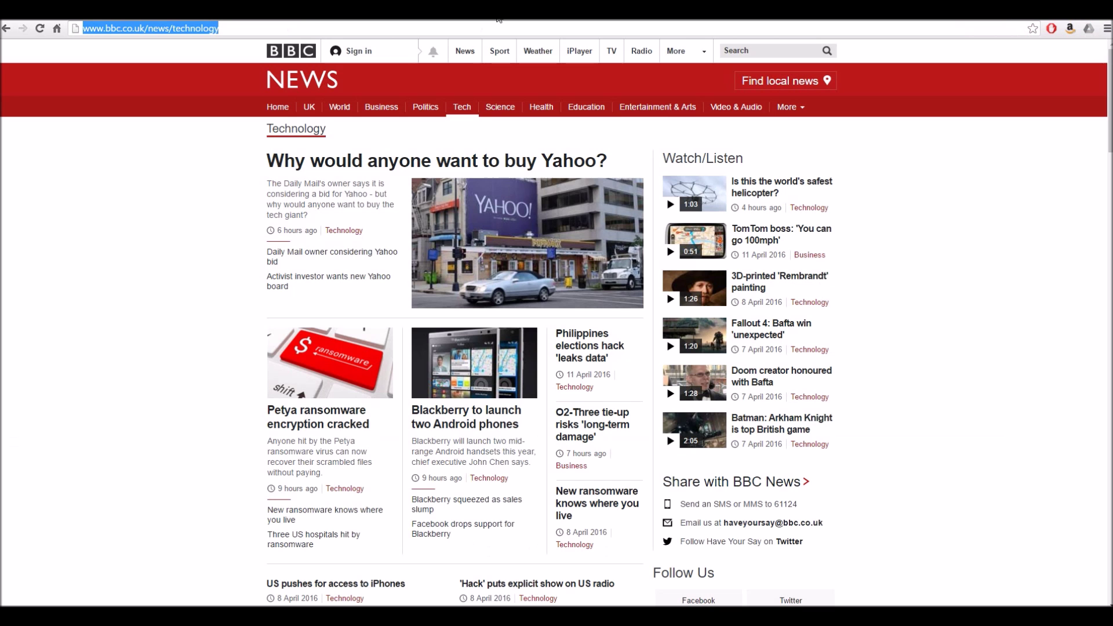
{"action": "left_click", "coordinate": [158, 167]}
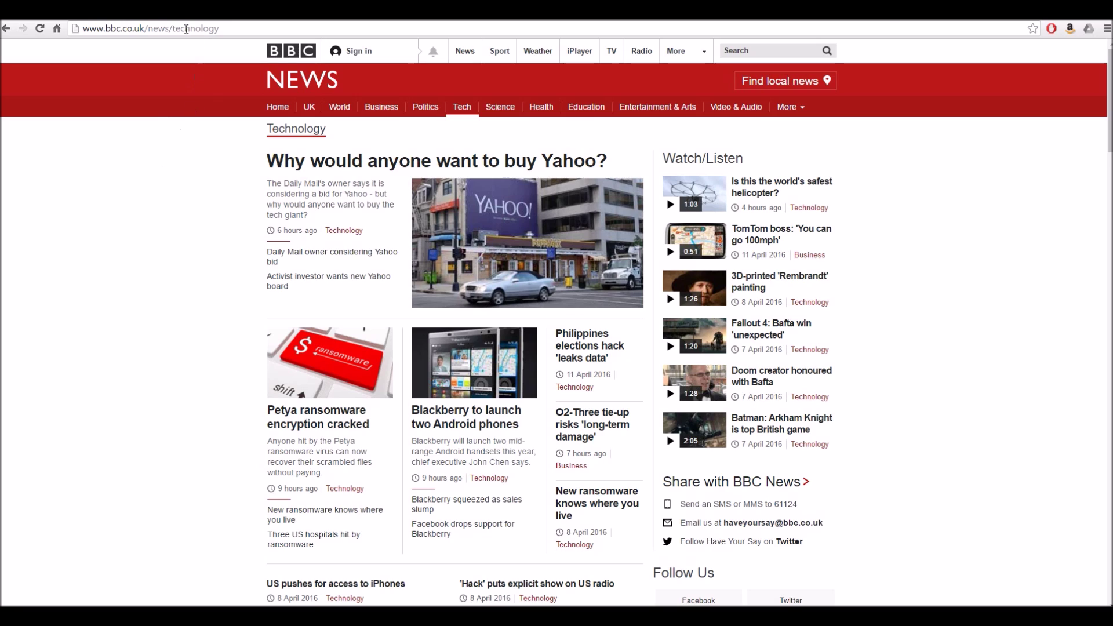
- Copy the BBC Technology page's web address and return to PowerPoint
{"action": "left_click", "coordinate": [128, 29]}
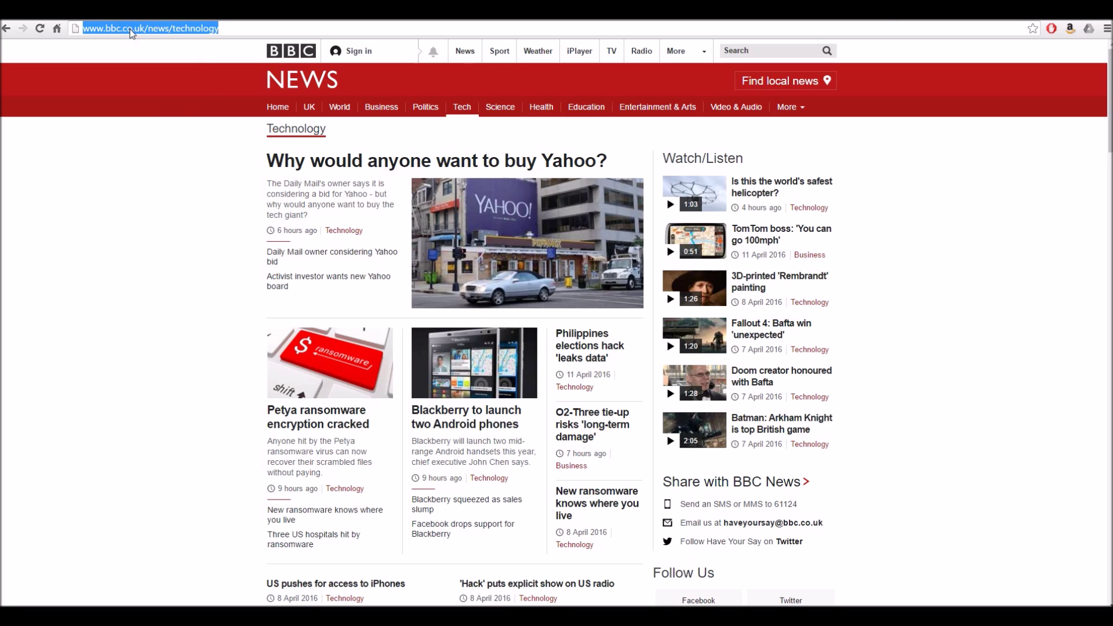
{"action": "right_click", "coordinate": [130, 29]}
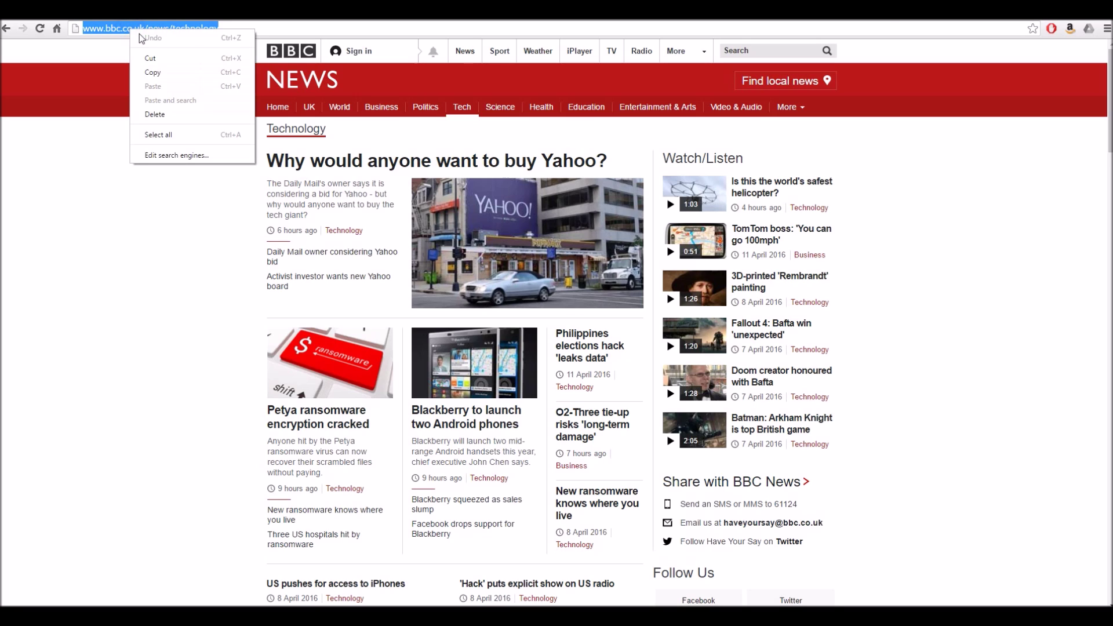
{"action": "left_click", "coordinate": [163, 71]}
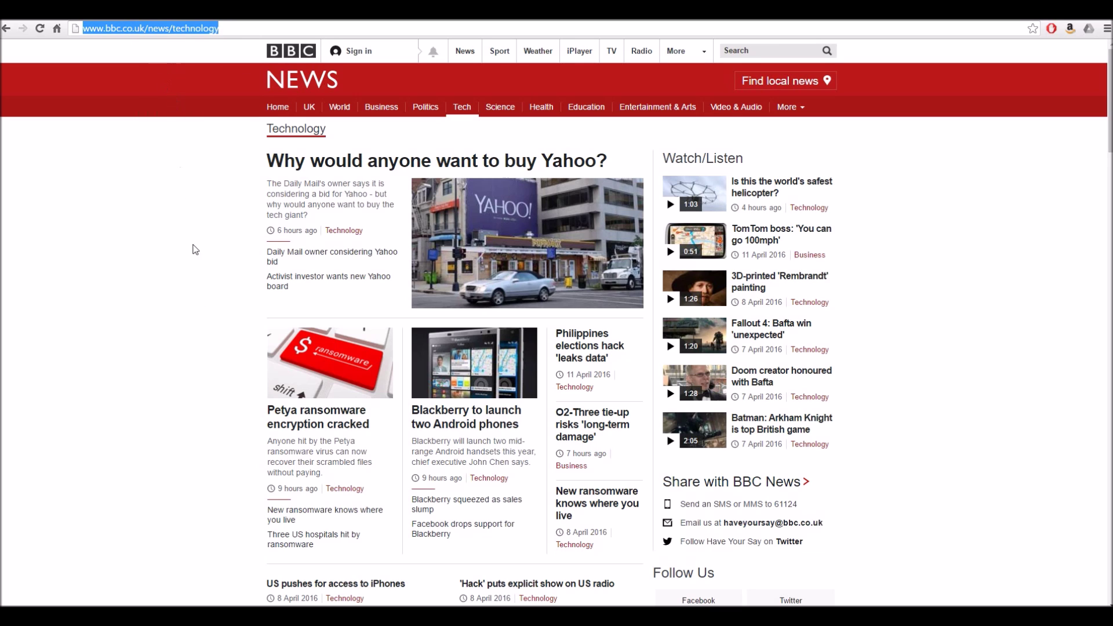
{"action": "left_click", "coordinate": [173, 616]}
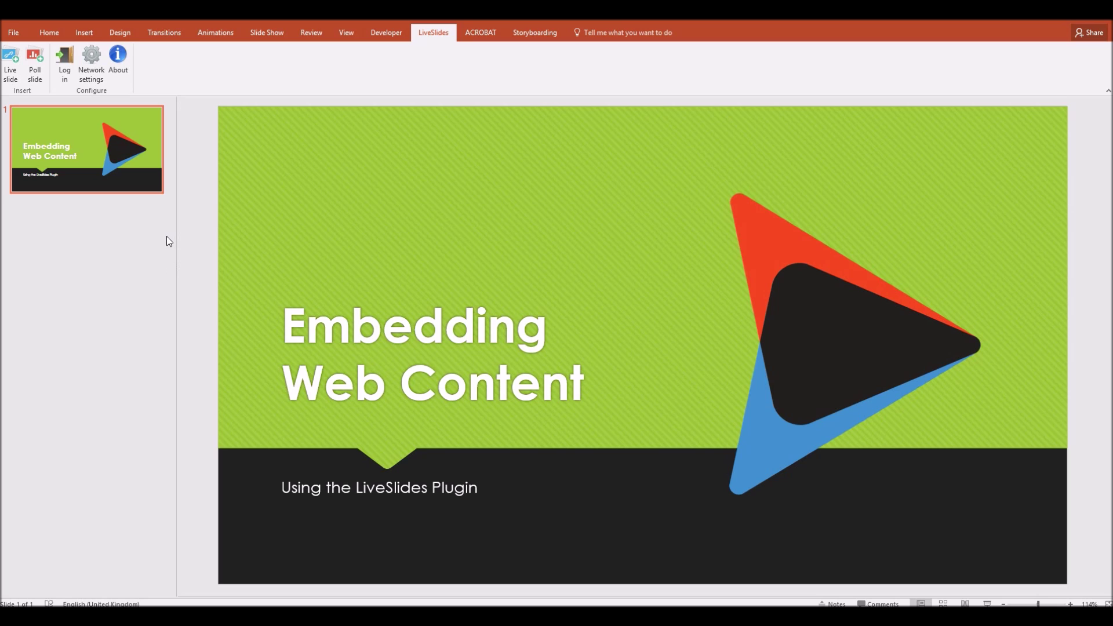
- Insert a LiveSlides live slide from the pasted BBC Technology URL as slide 2
{"action": "left_click", "coordinate": [11, 64]}
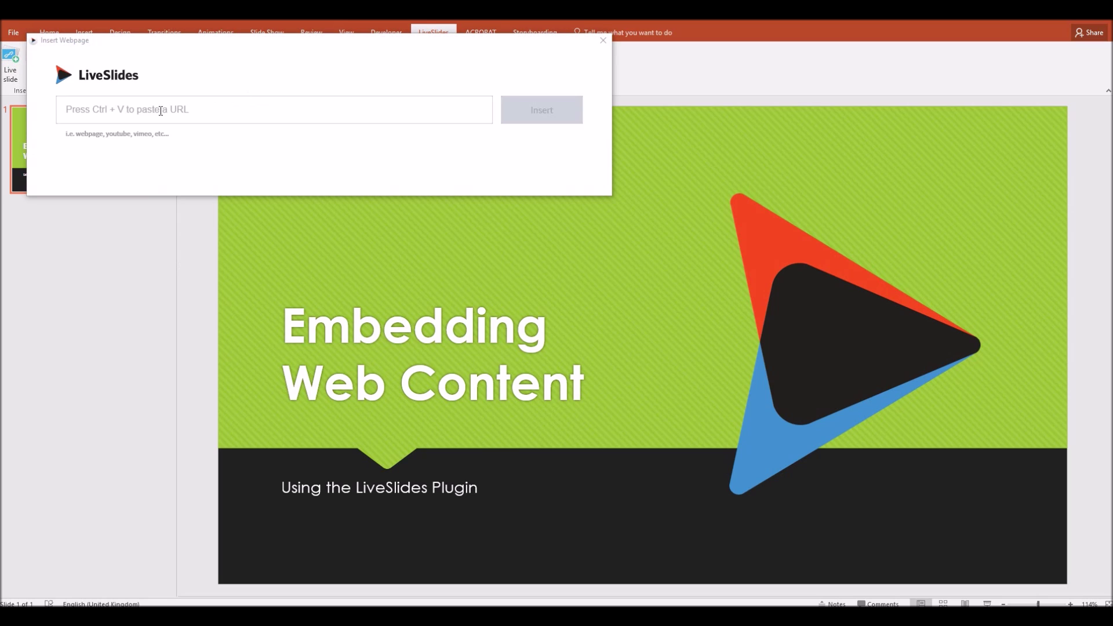
{"action": "left_click", "coordinate": [145, 110]}
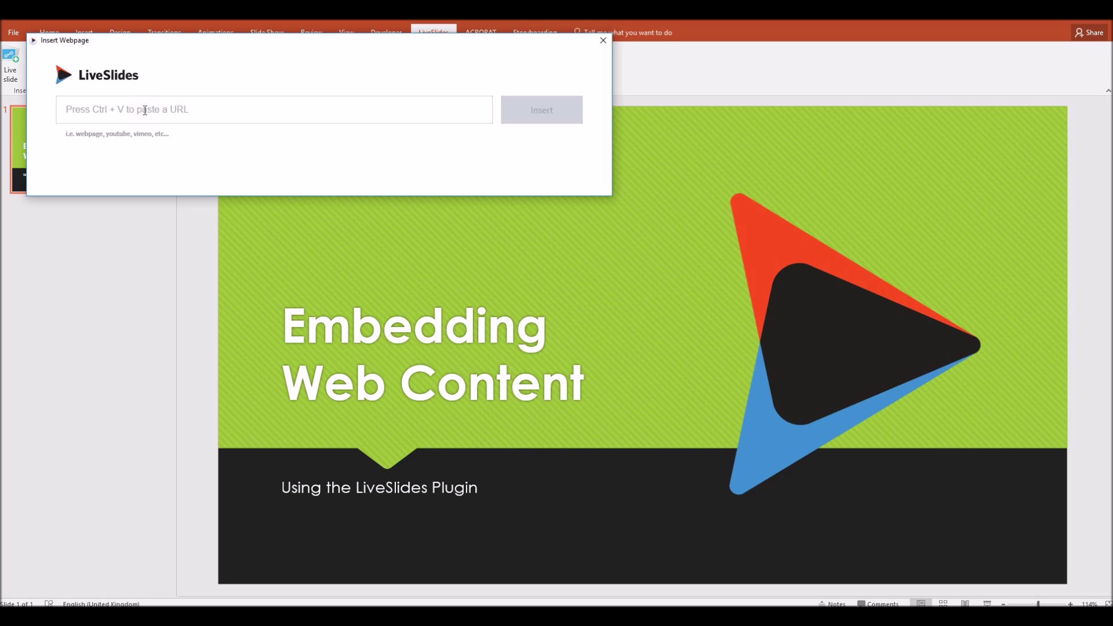
{"action": "key", "text": "ctrl+v"}
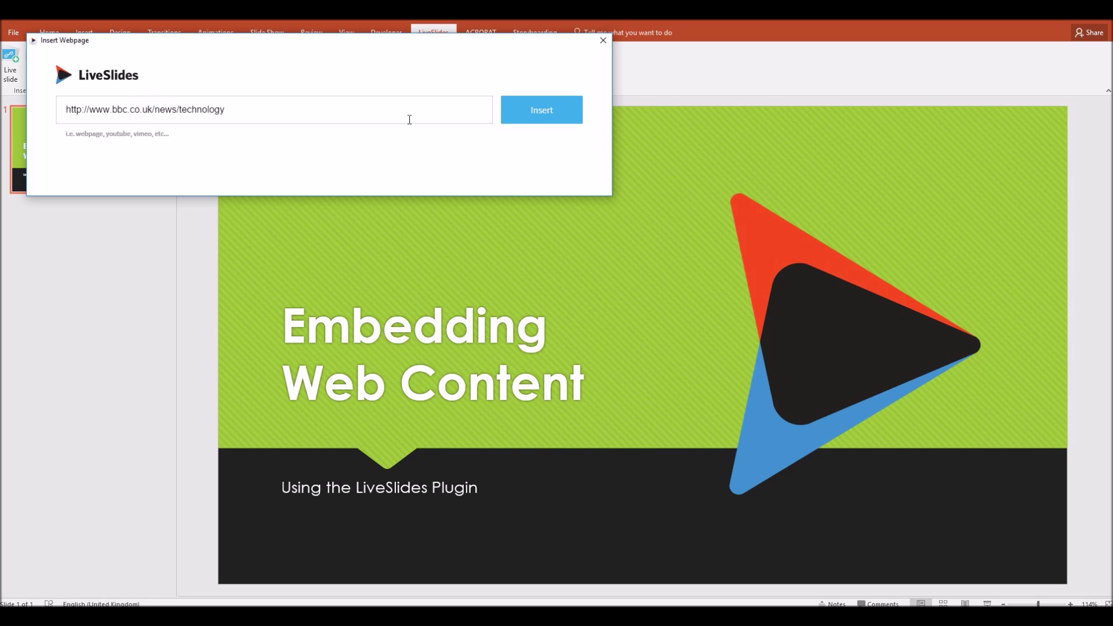
{"action": "left_click", "coordinate": [549, 112]}
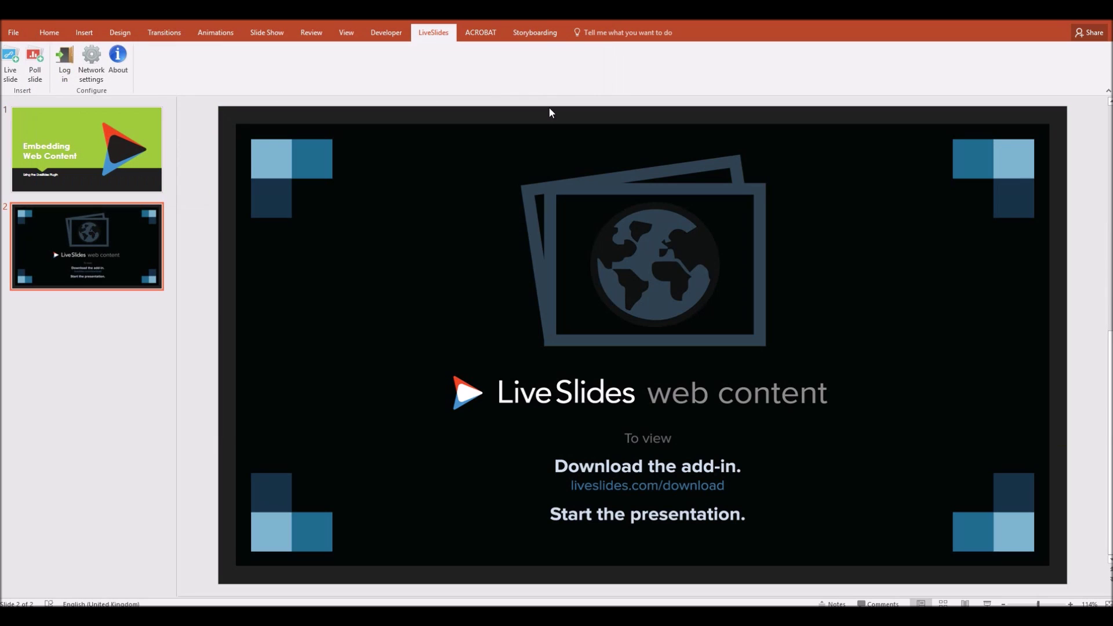
{"action": "left_click", "coordinate": [95, 264]}
{"action": "mouse_move", "coordinate": [152, 616]}
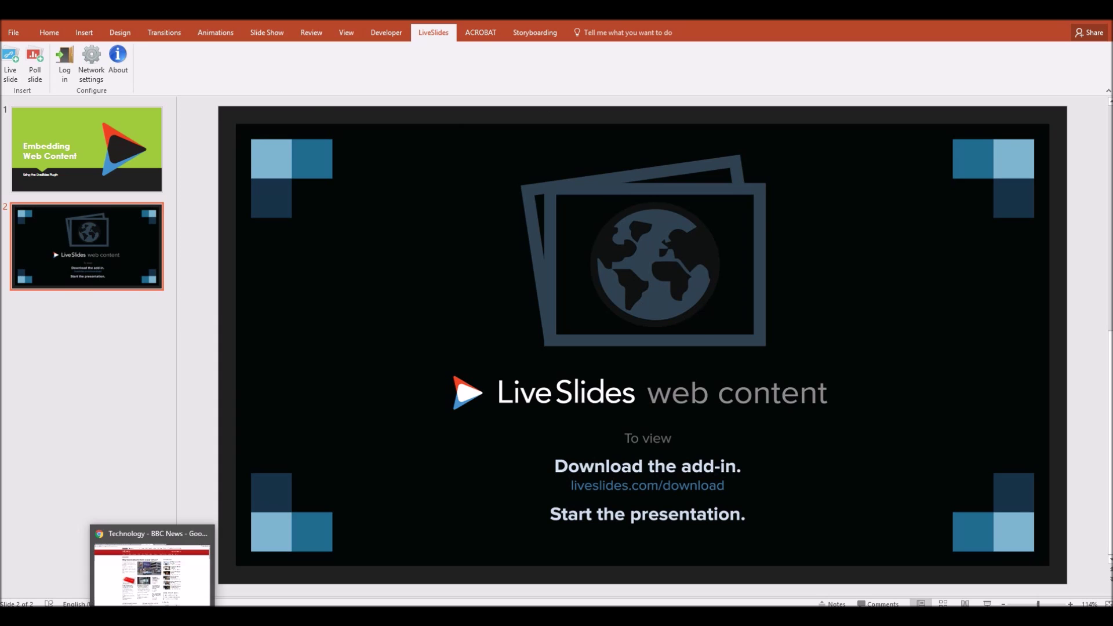
{"action": "left_click", "coordinate": [152, 574]}
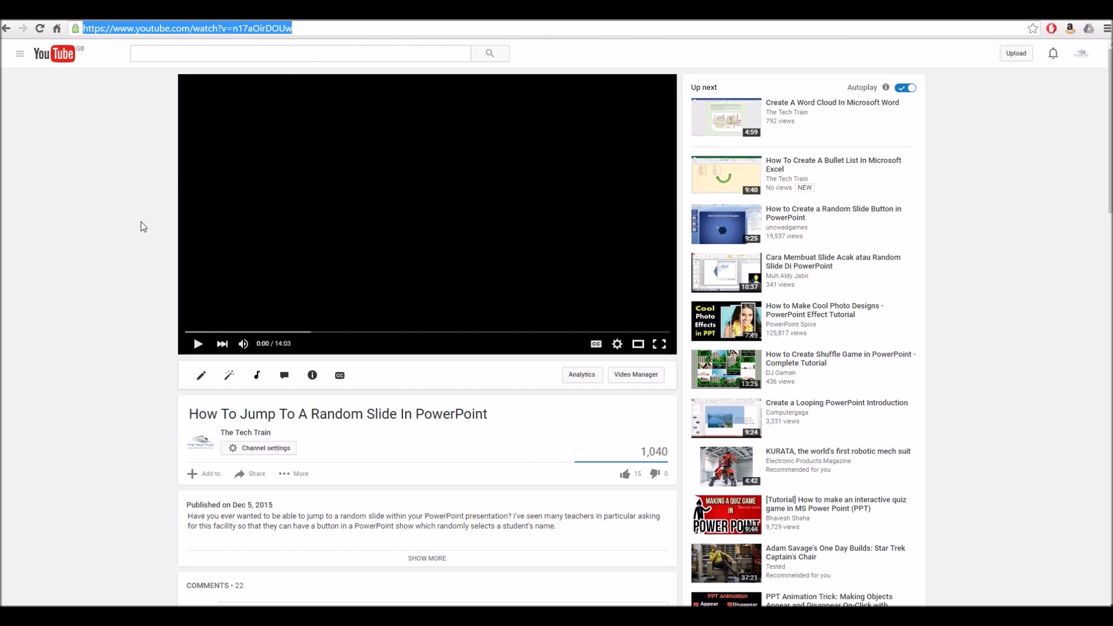
- Copy the URL of the 'How To Jump To A Random Slide In PowerPoint' YouTube video
{"action": "left_click", "coordinate": [60, 240]}
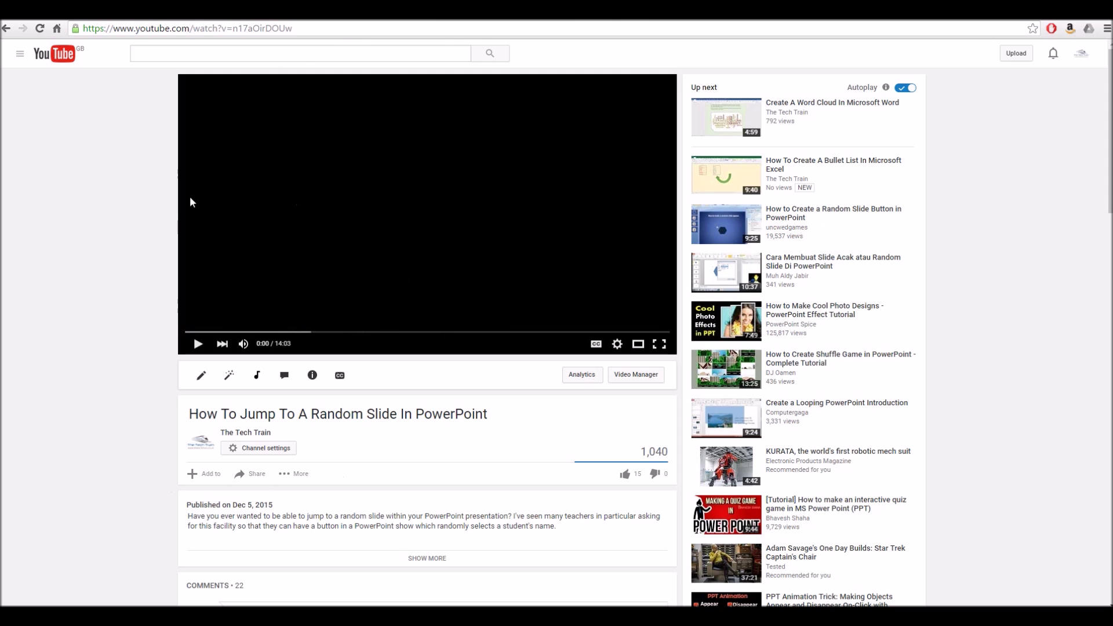
{"action": "left_click", "coordinate": [250, 28]}
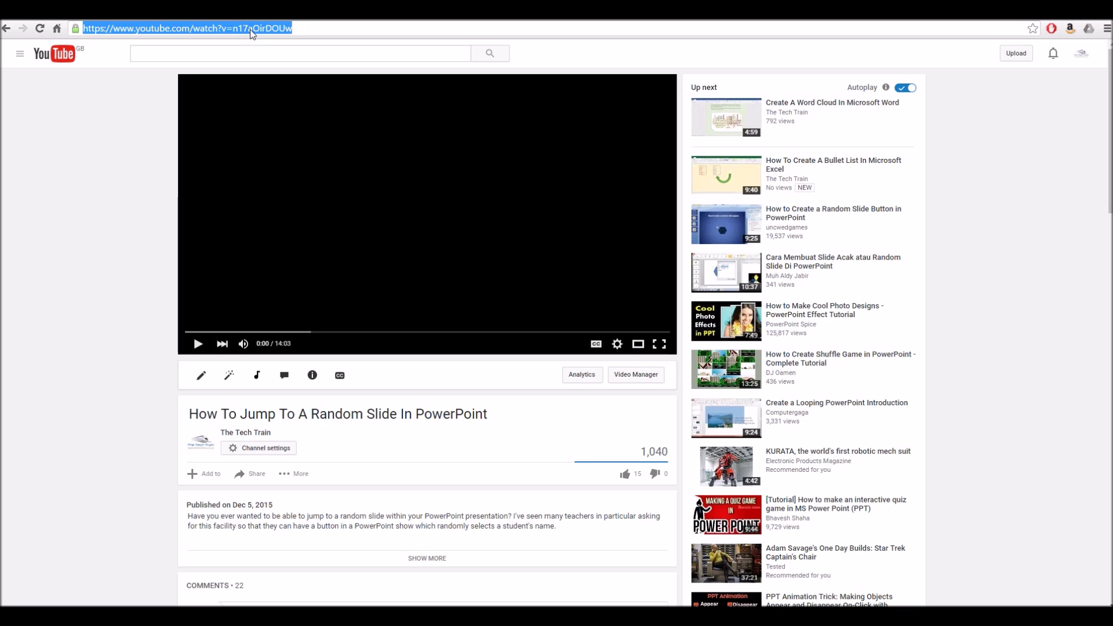
{"action": "right_click", "coordinate": [251, 29]}
{"action": "left_click", "coordinate": [279, 74]}
{"action": "left_click", "coordinate": [184, 556]}
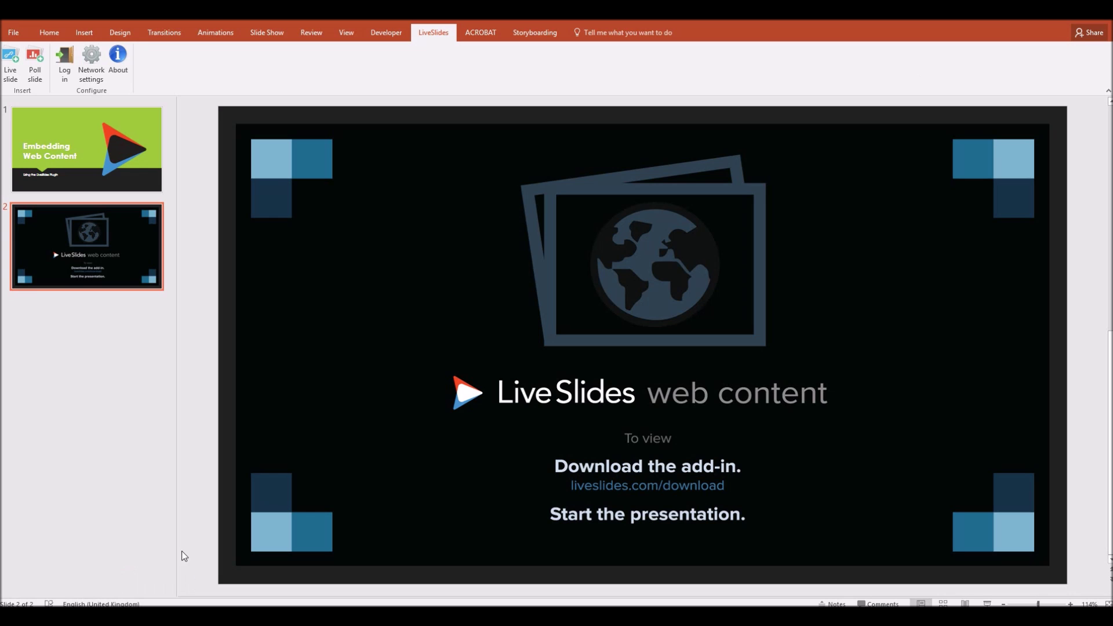
- Insert a LiveSlides live slide from the pasted YouTube video URL as slide 3
{"action": "left_click", "coordinate": [10, 65]}
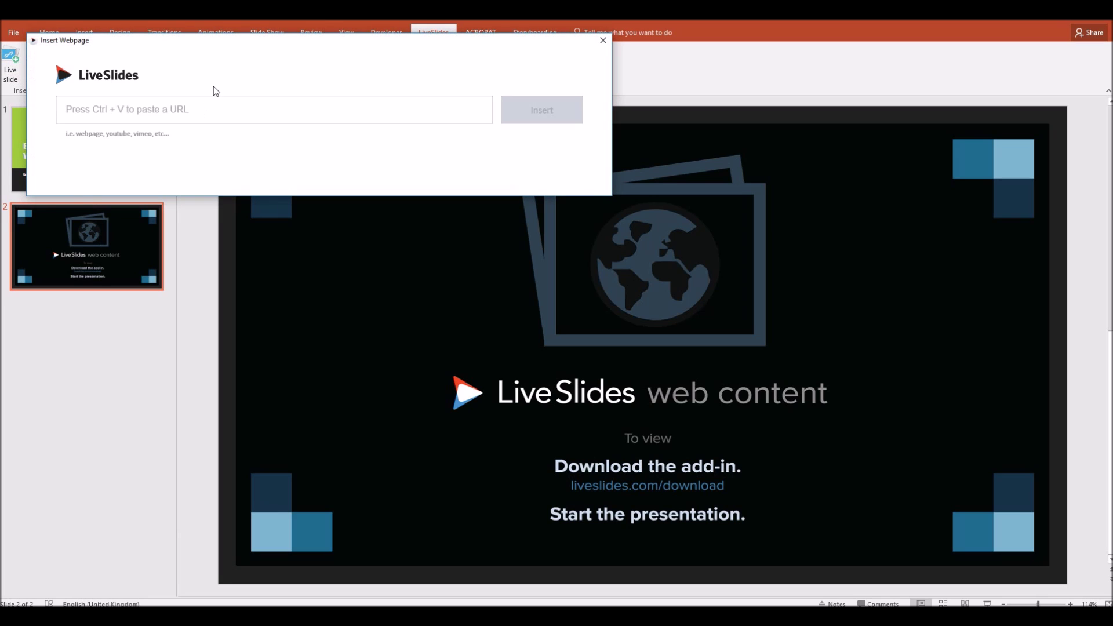
{"action": "left_click", "coordinate": [183, 108]}
{"action": "key", "text": "ctrl+v"}
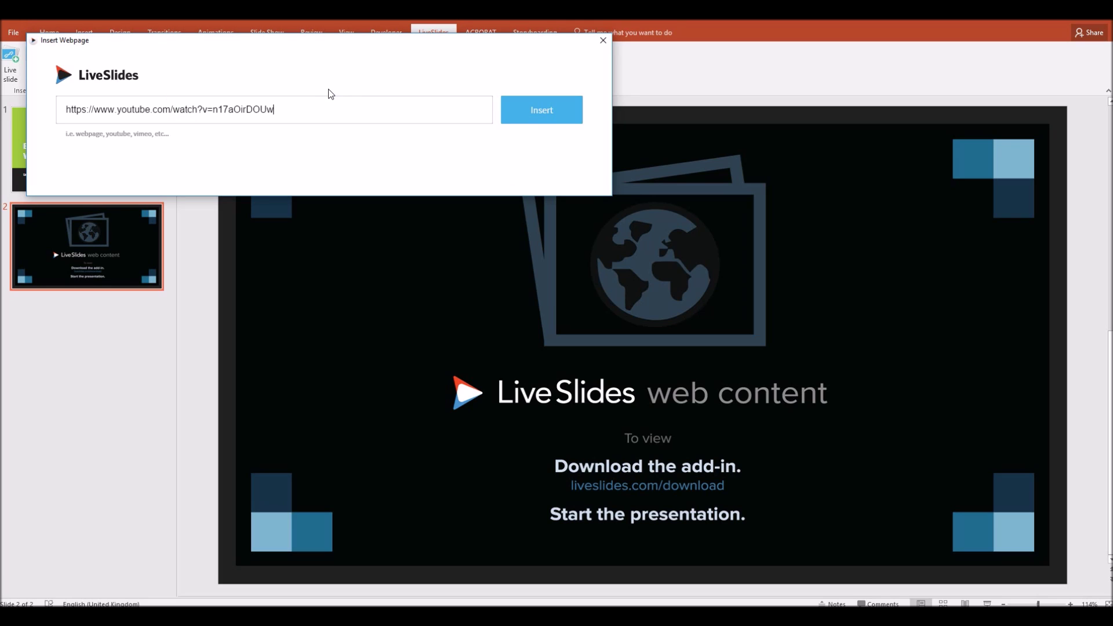
{"action": "left_click", "coordinate": [545, 110]}
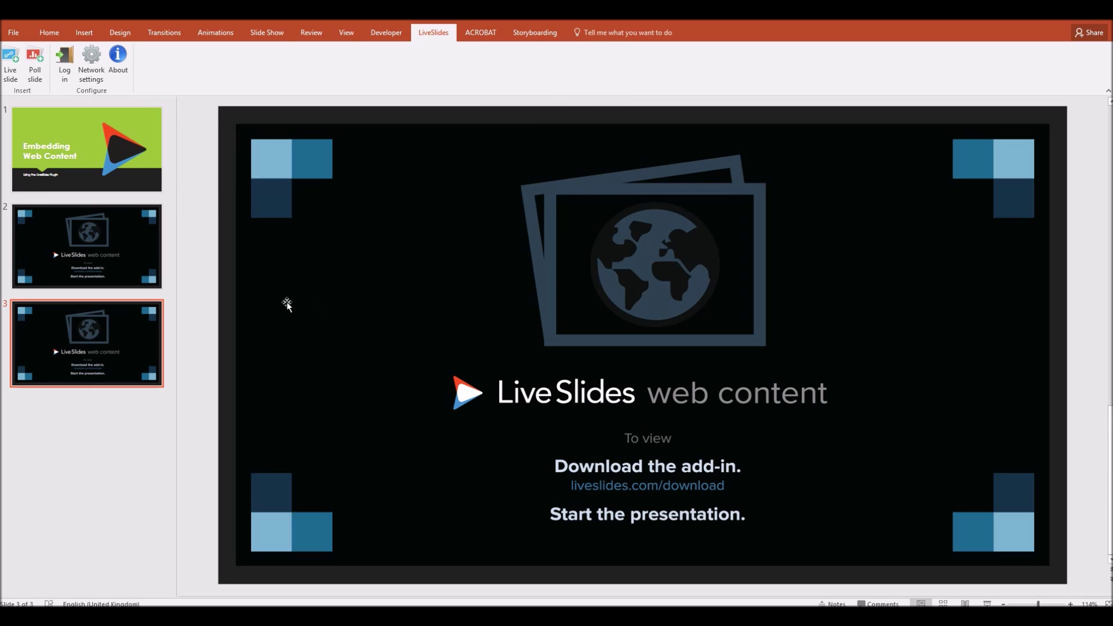
- Select the title slide before starting the slide show
{"action": "left_click", "coordinate": [66, 124]}
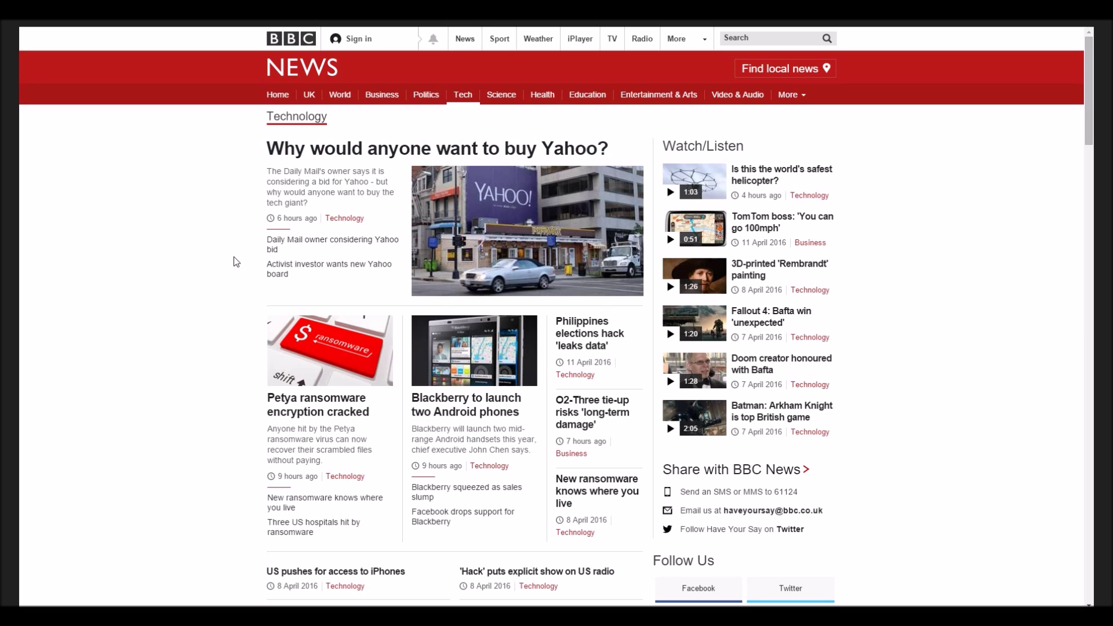
{"action": "left_click", "coordinate": [350, 152]}
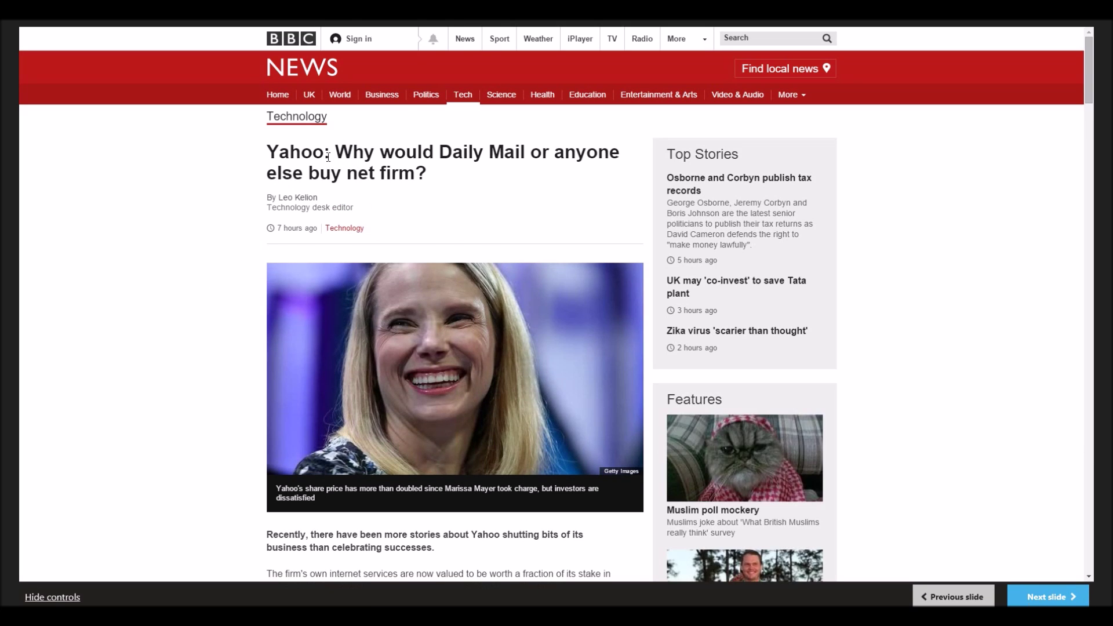
{"action": "left_click", "coordinate": [462, 97]}
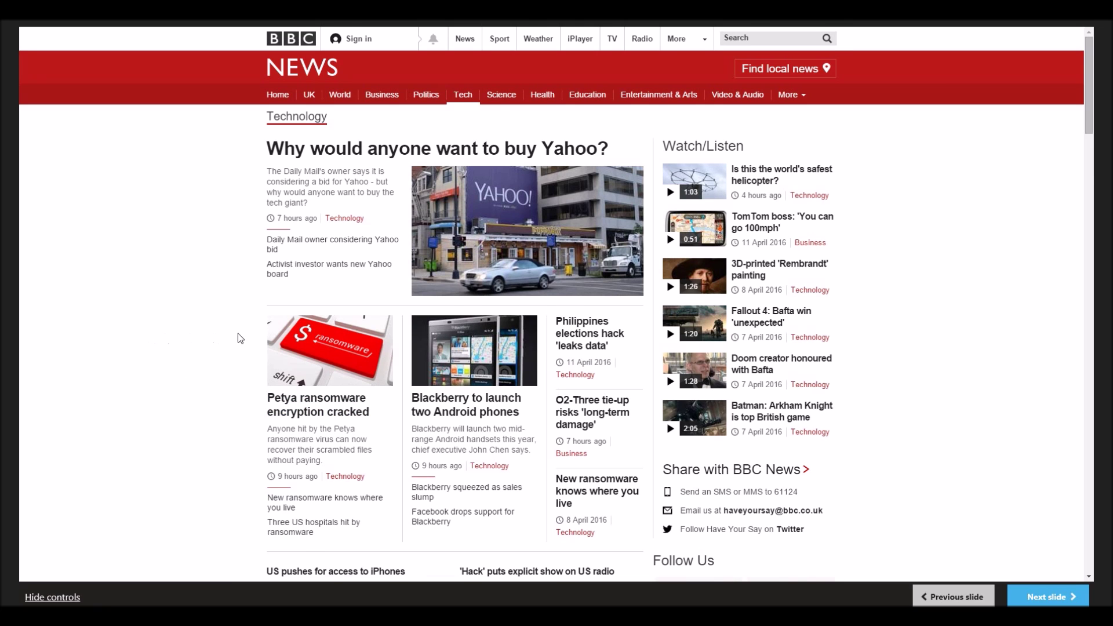
{"action": "scroll", "coordinate": [238, 333], "scroll_direction": "down", "scroll_amount": 10}
{"action": "scroll", "coordinate": [221, 335], "scroll_direction": "down", "scroll_amount": 2}
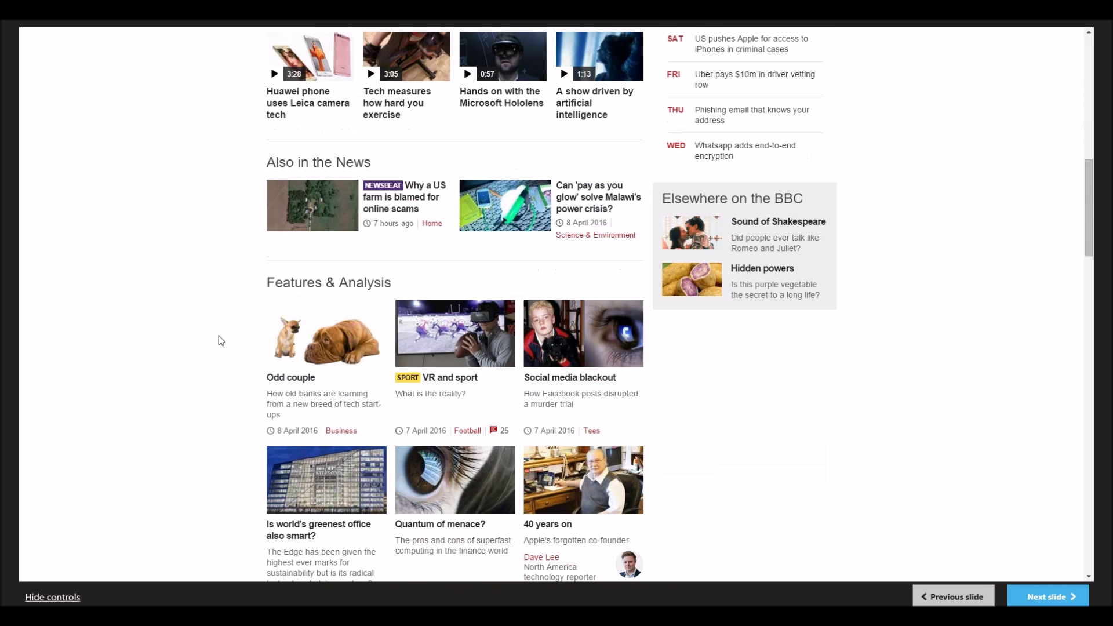
{"action": "scroll", "coordinate": [218, 336], "scroll_direction": "up", "scroll_amount": 10}
{"action": "scroll", "coordinate": [194, 343], "scroll_direction": "up", "scroll_amount": 2}
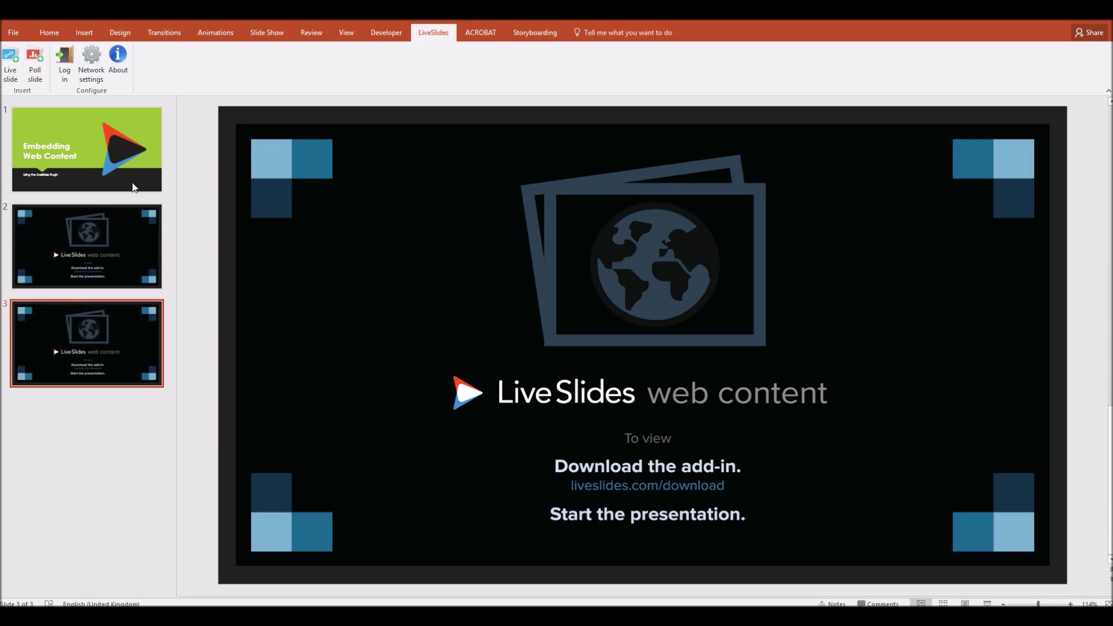
- Select the slide 1 'Embedding Web Content' thumbnail to edit it
{"action": "left_click", "coordinate": [98, 169]}
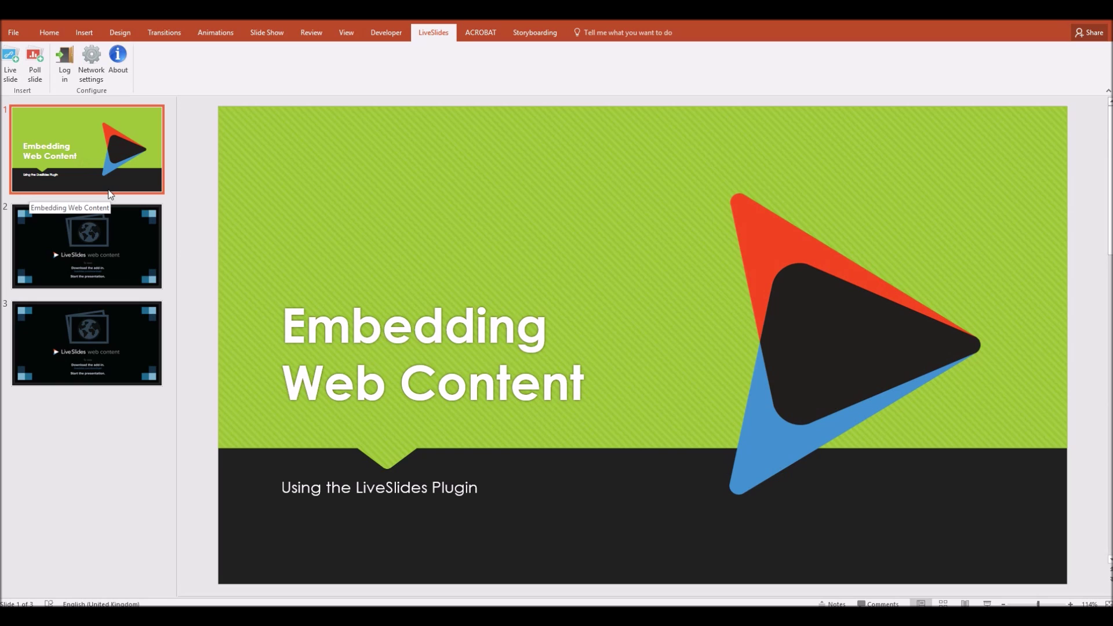